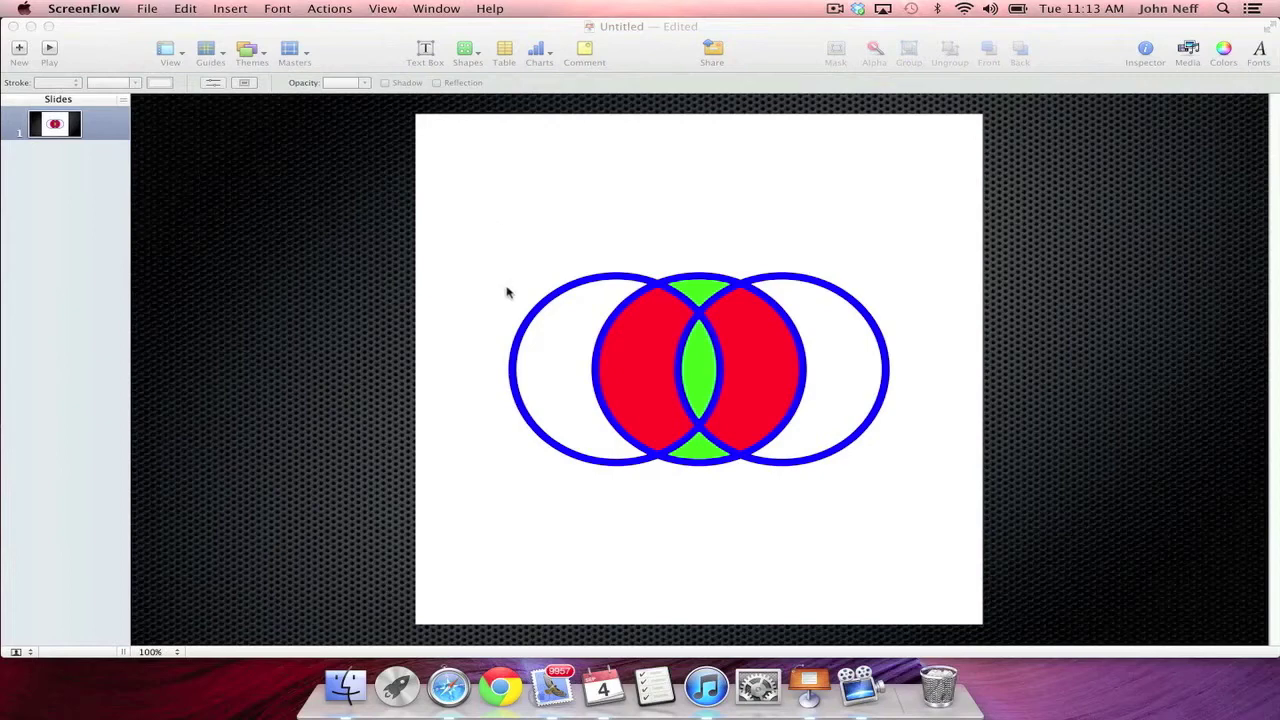
Select the Venn diagram image of overlapping blue circles on the slide.
click(607, 192)
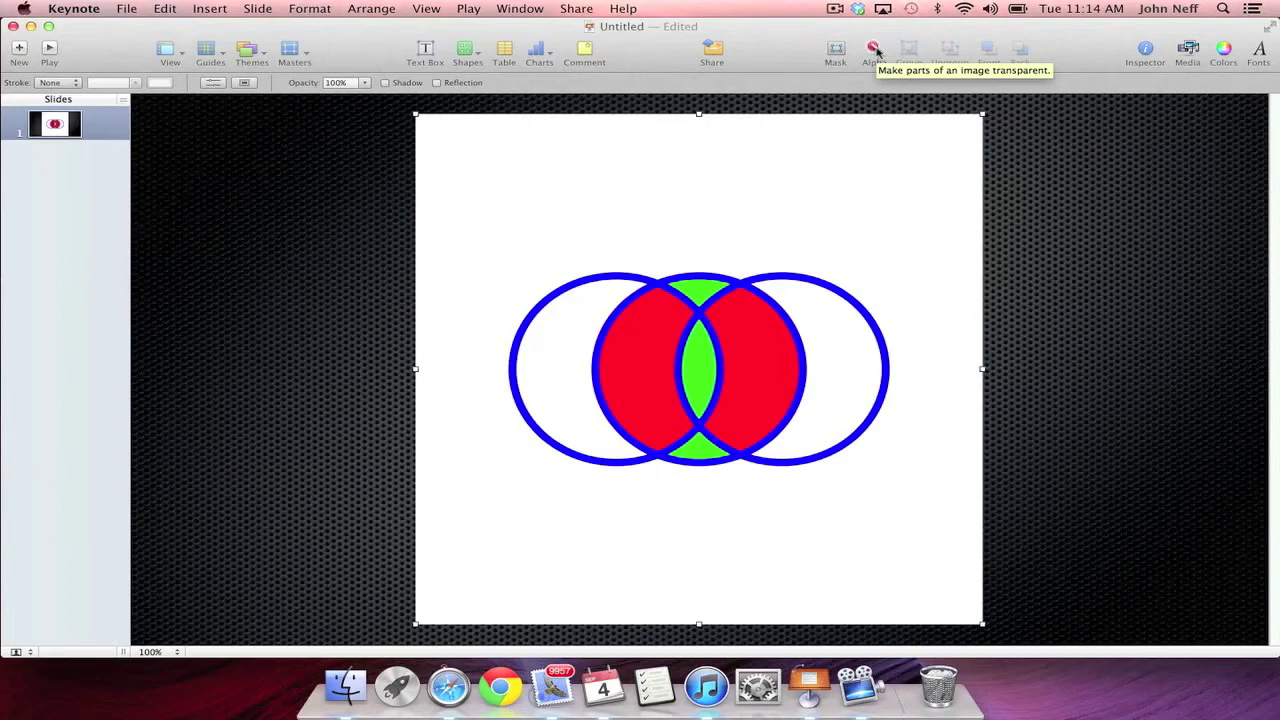
Use Instant Alpha on the white surroundings so the diagram sits on the dark slide.
click(875, 50)
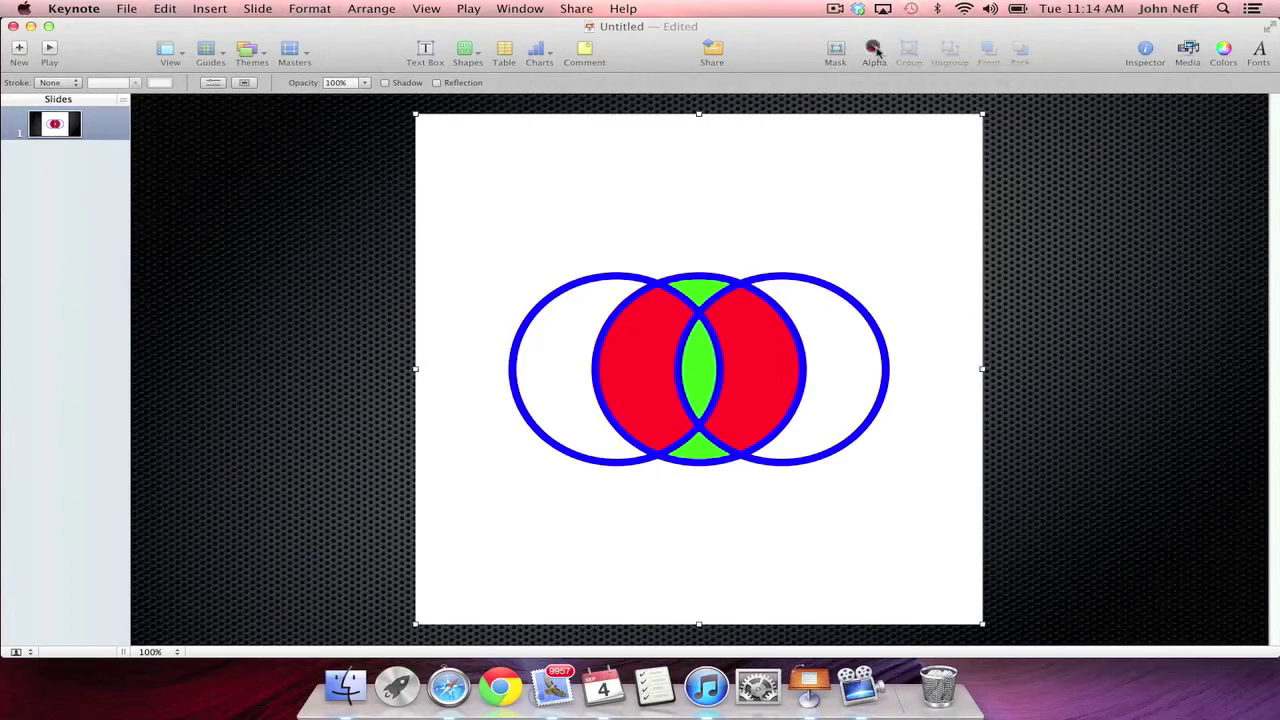
click(551, 212)
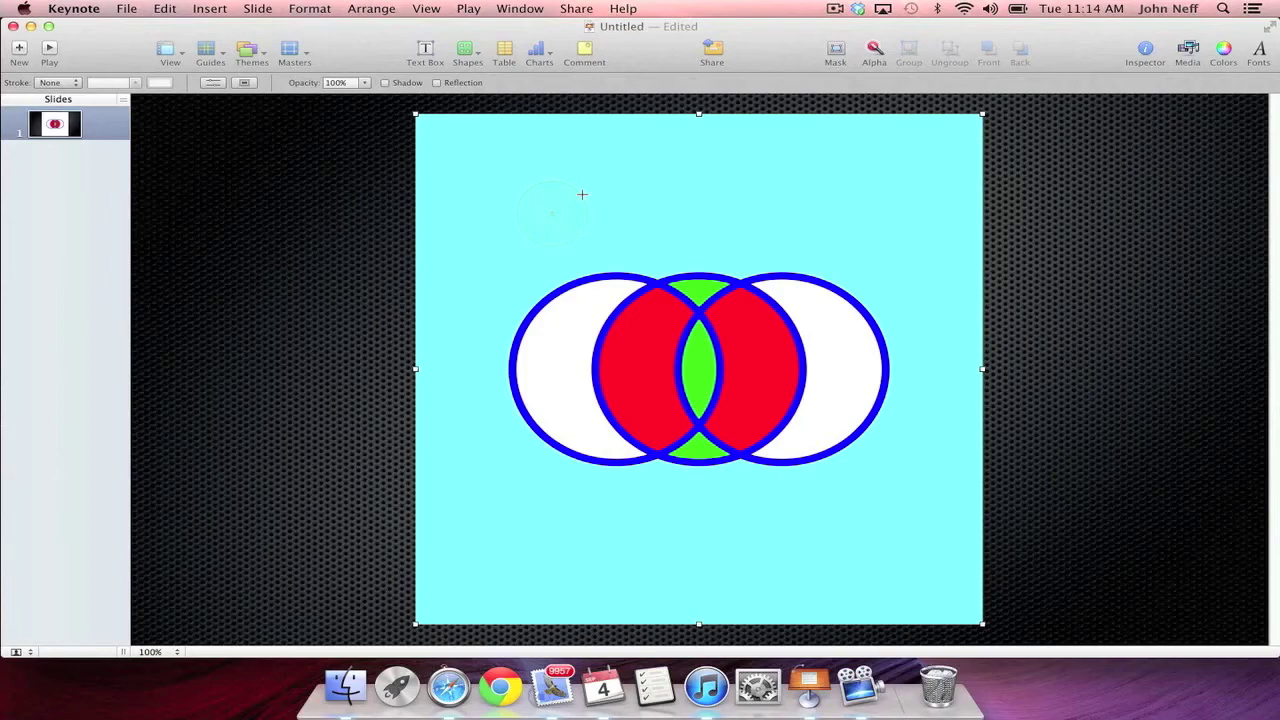
click(583, 194)
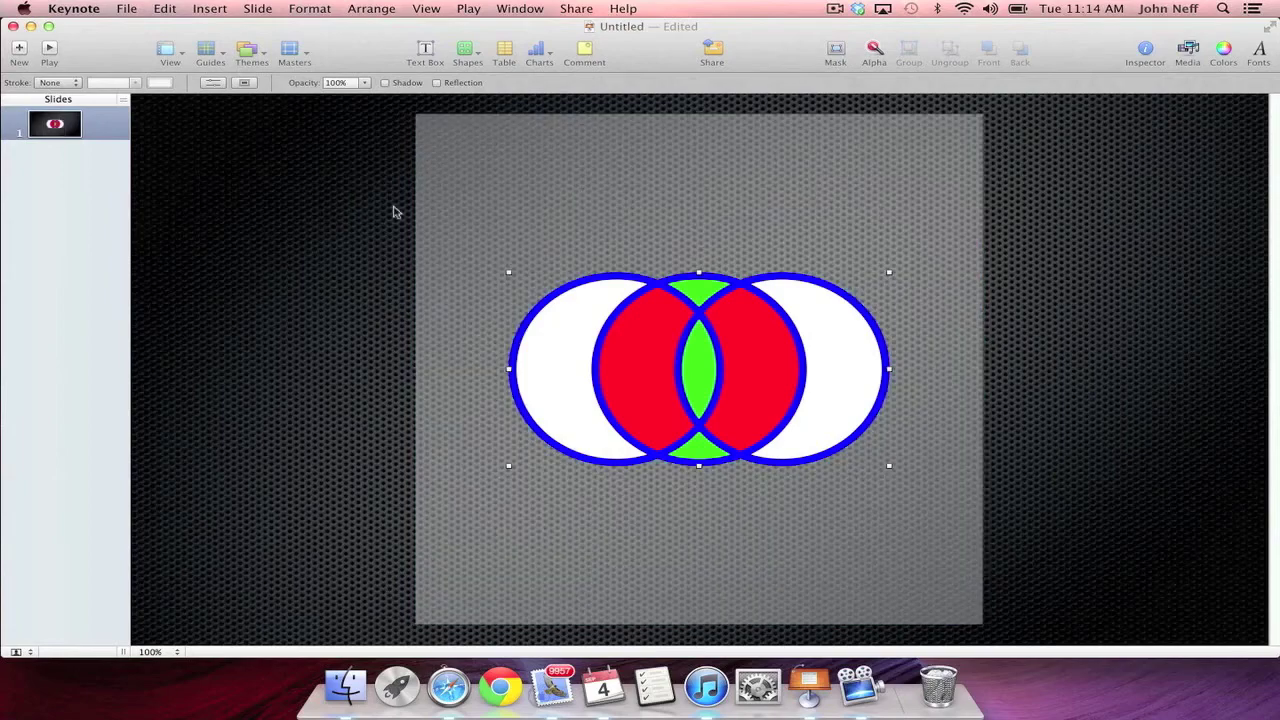
click(358, 222)
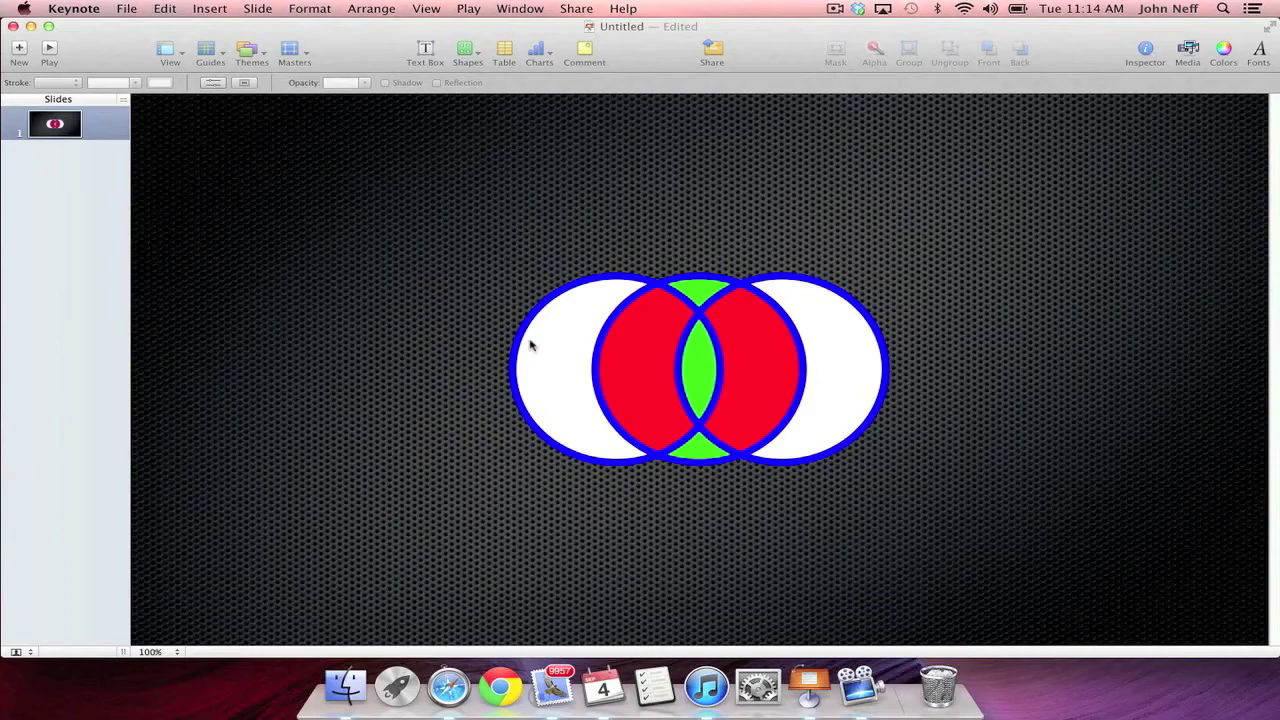
Reselect the Venn diagram image, its transparent surroundings intact.
click(601, 357)
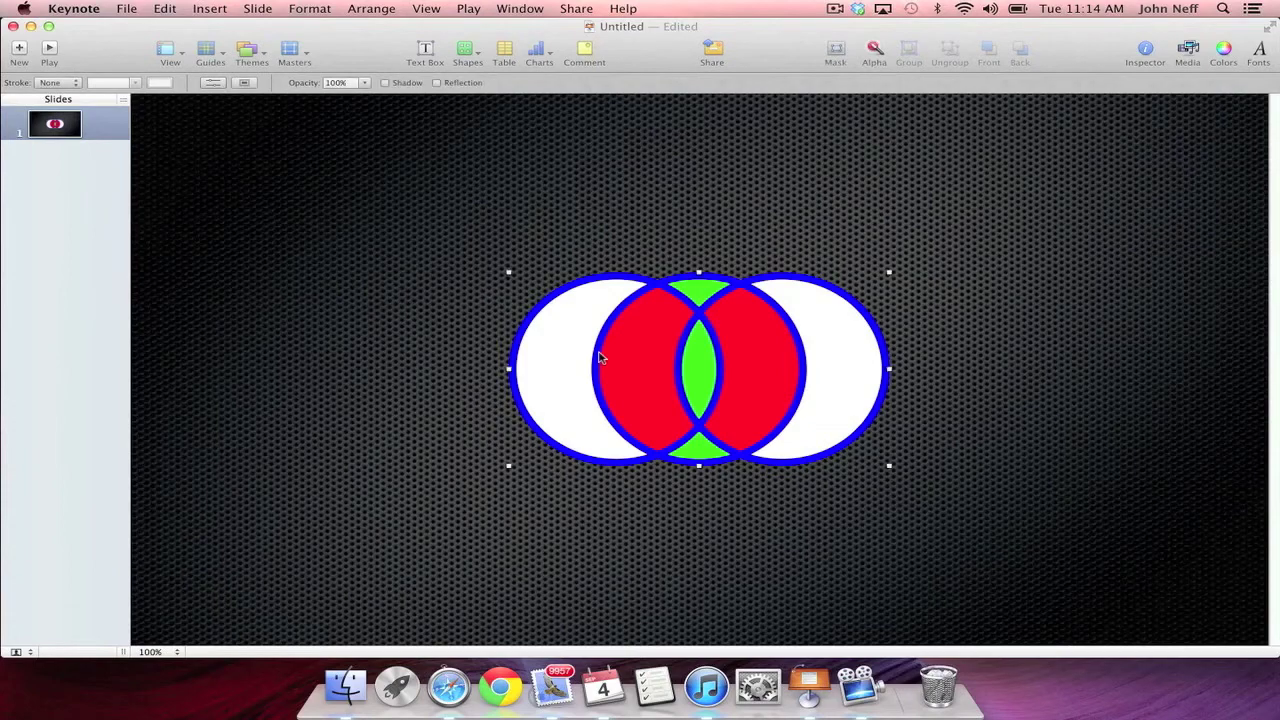
With Alpha, clear the left and right white crescents and the green centre lens.
click(875, 50)
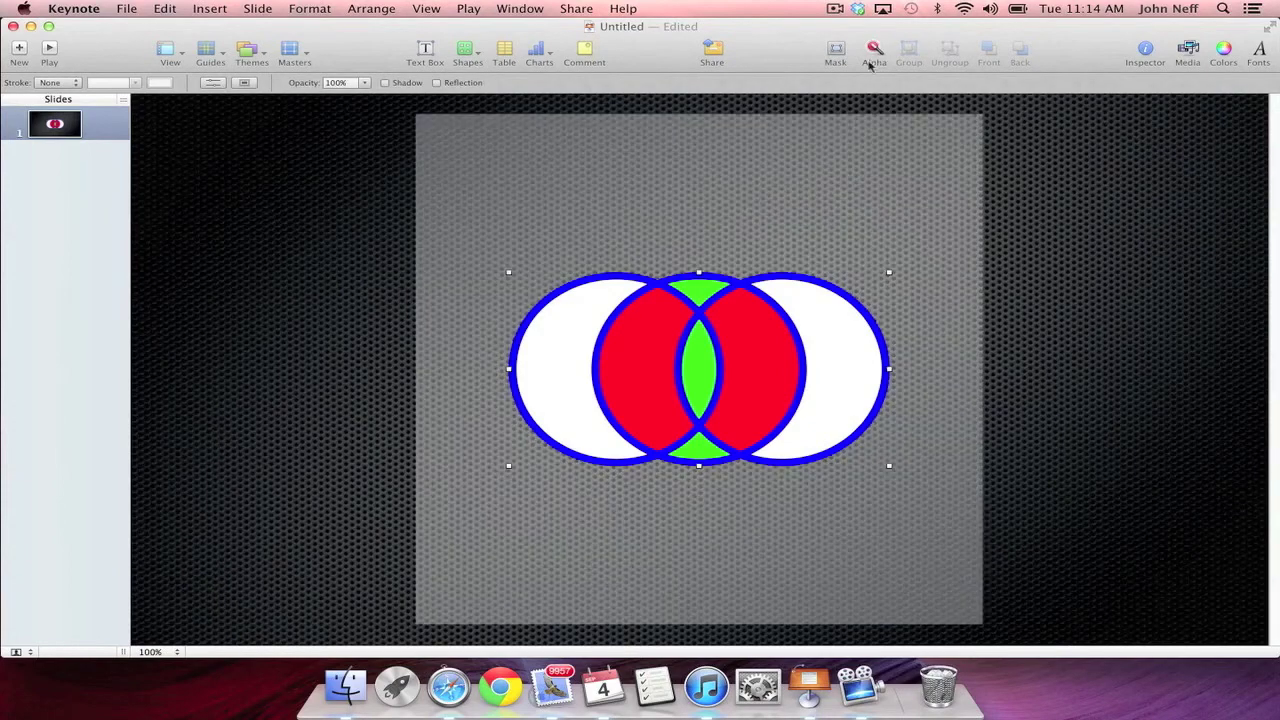
click(576, 400)
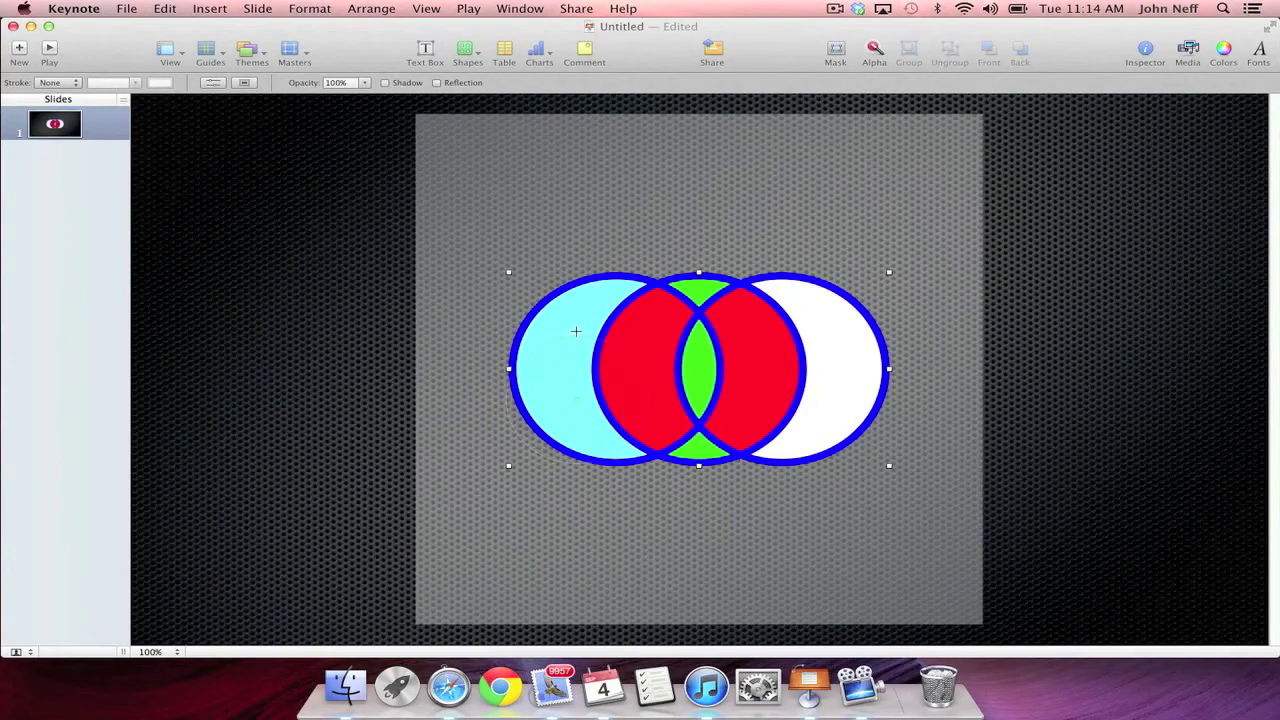
click(576, 330)
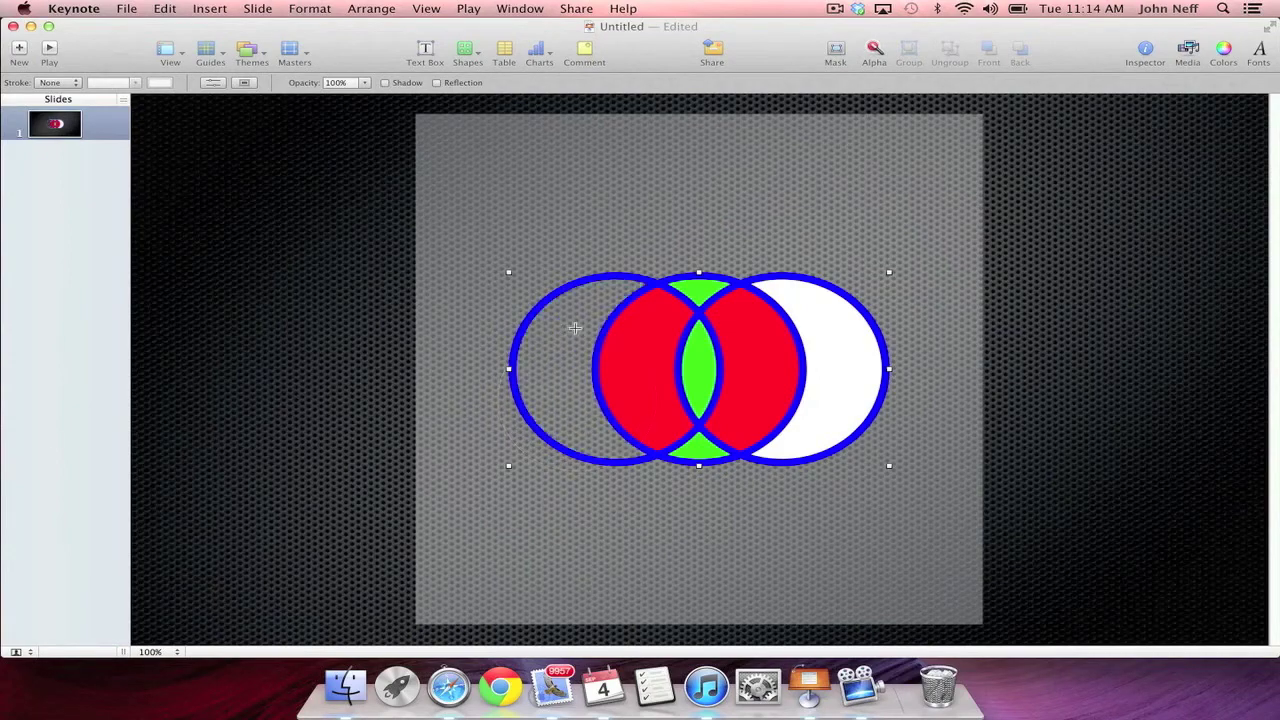
click(815, 418)
click(837, 346)
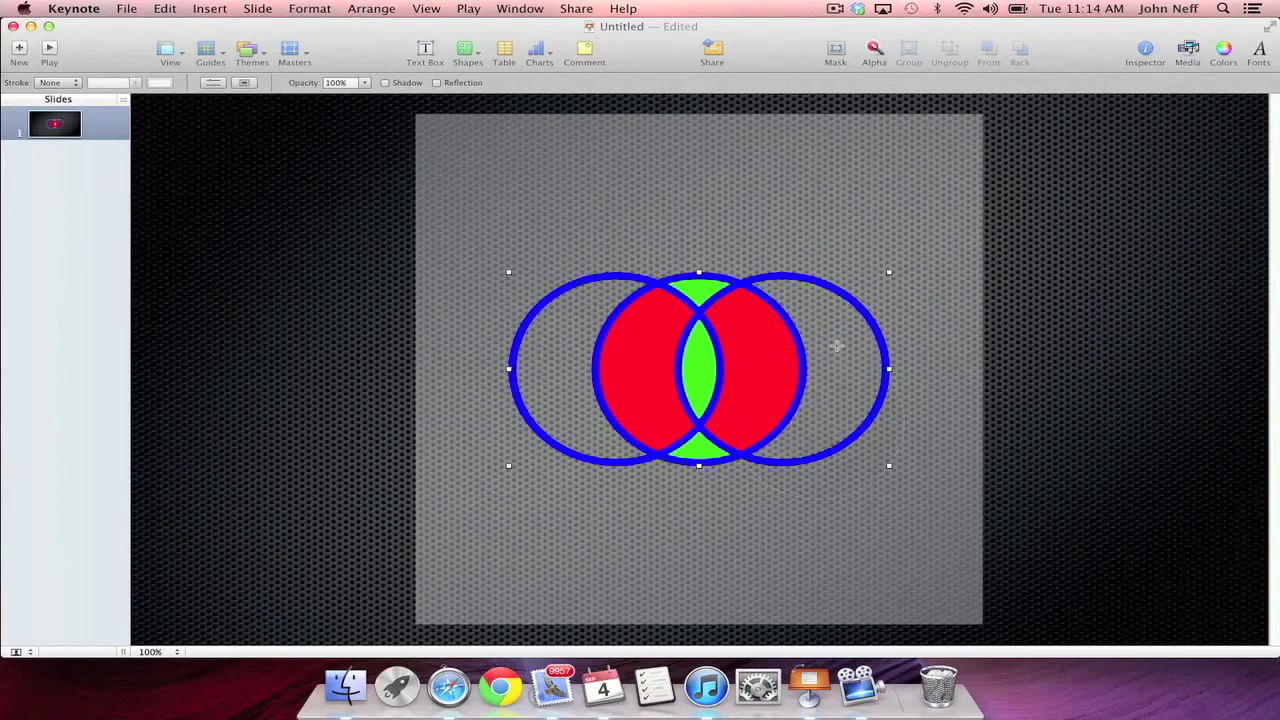
click(698, 388)
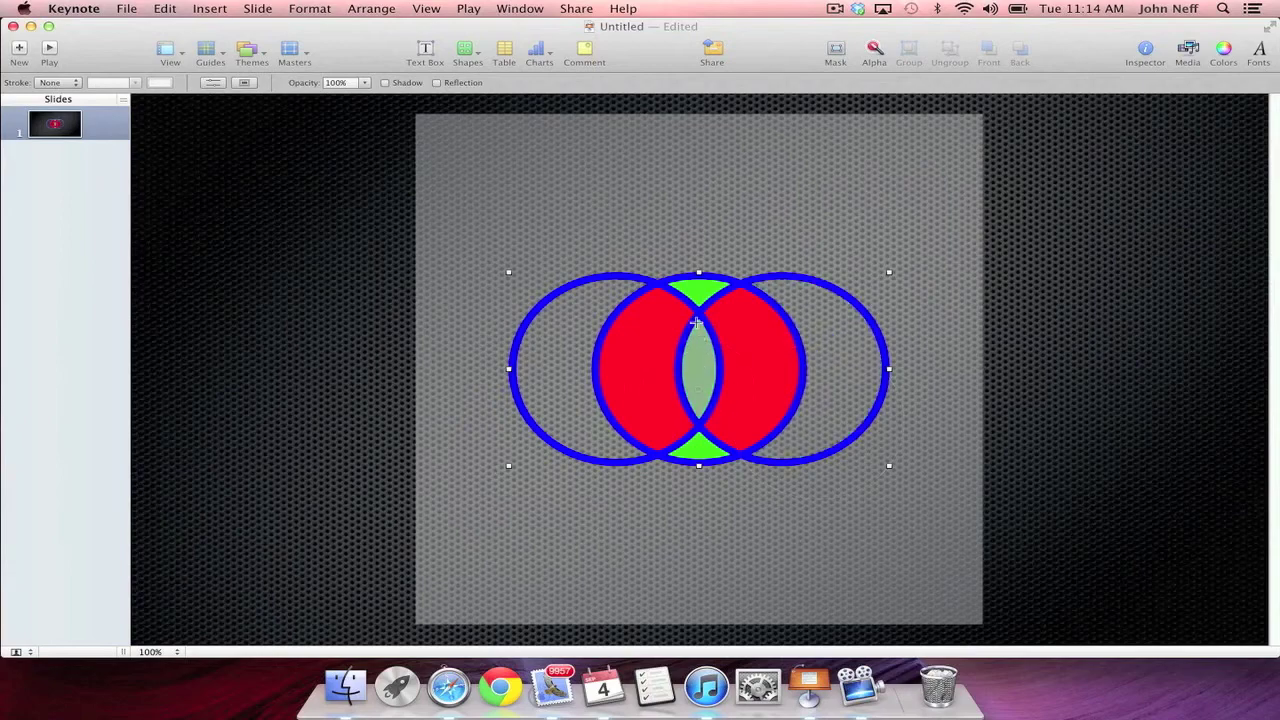
click(697, 335)
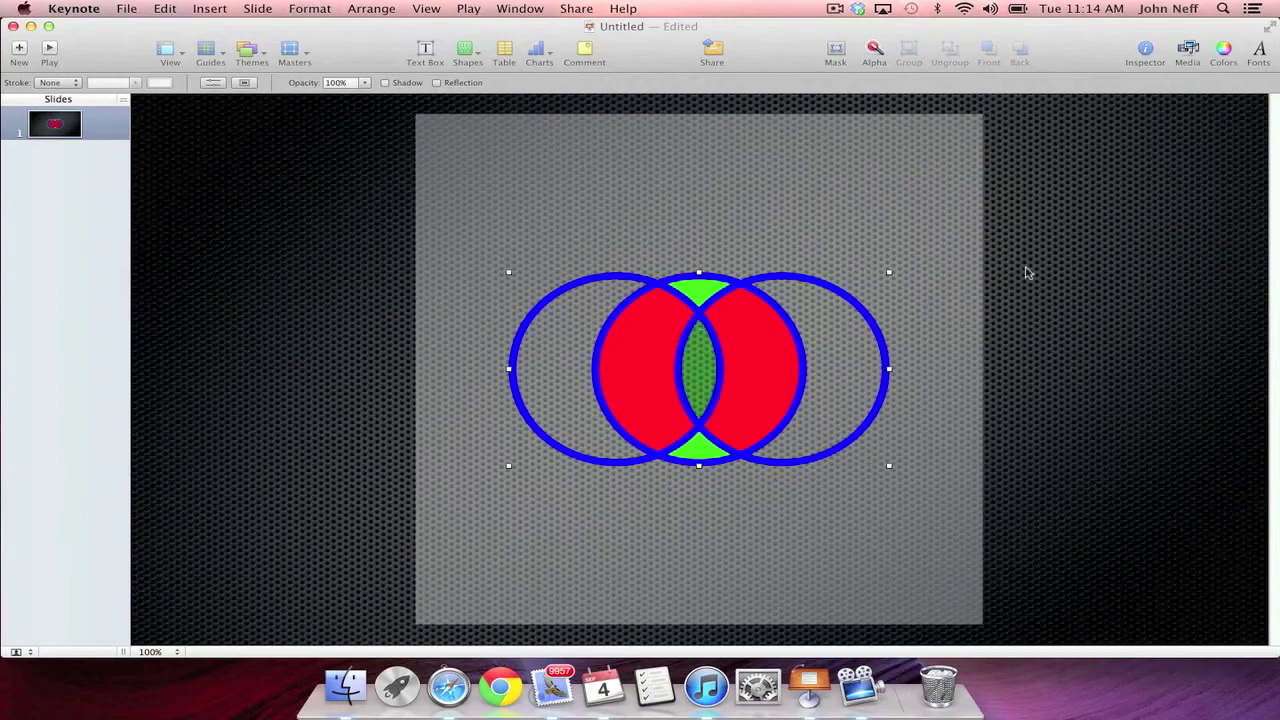
click(988, 165)
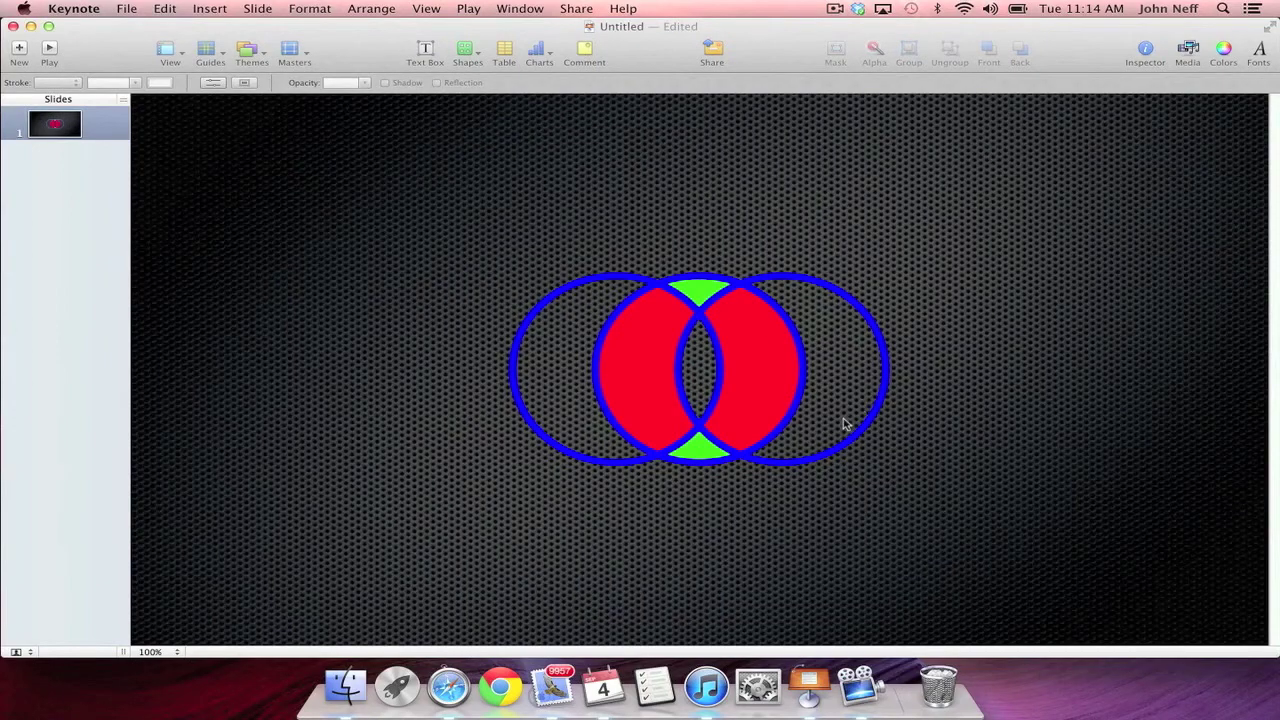
Drag the cut-out Venn diagram toward the upper left of the slide.
mouse_move(845, 420)
mouse_down()
mouse_move(715, 336)
mouse_move(535, 282)
mouse_up()
drag(623, 335, 430, 240)
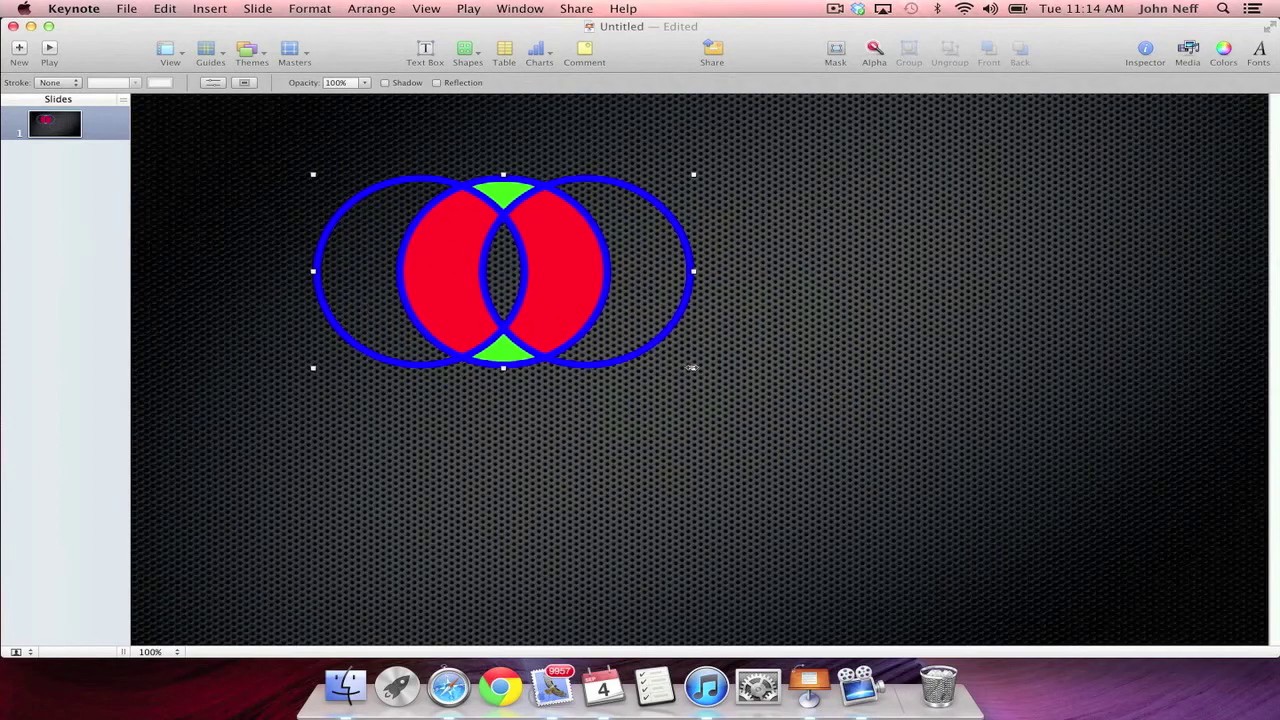
Enlarge the Venn diagram from its corner handle and drag it back to the slide centre.
drag(694, 368, 883, 468)
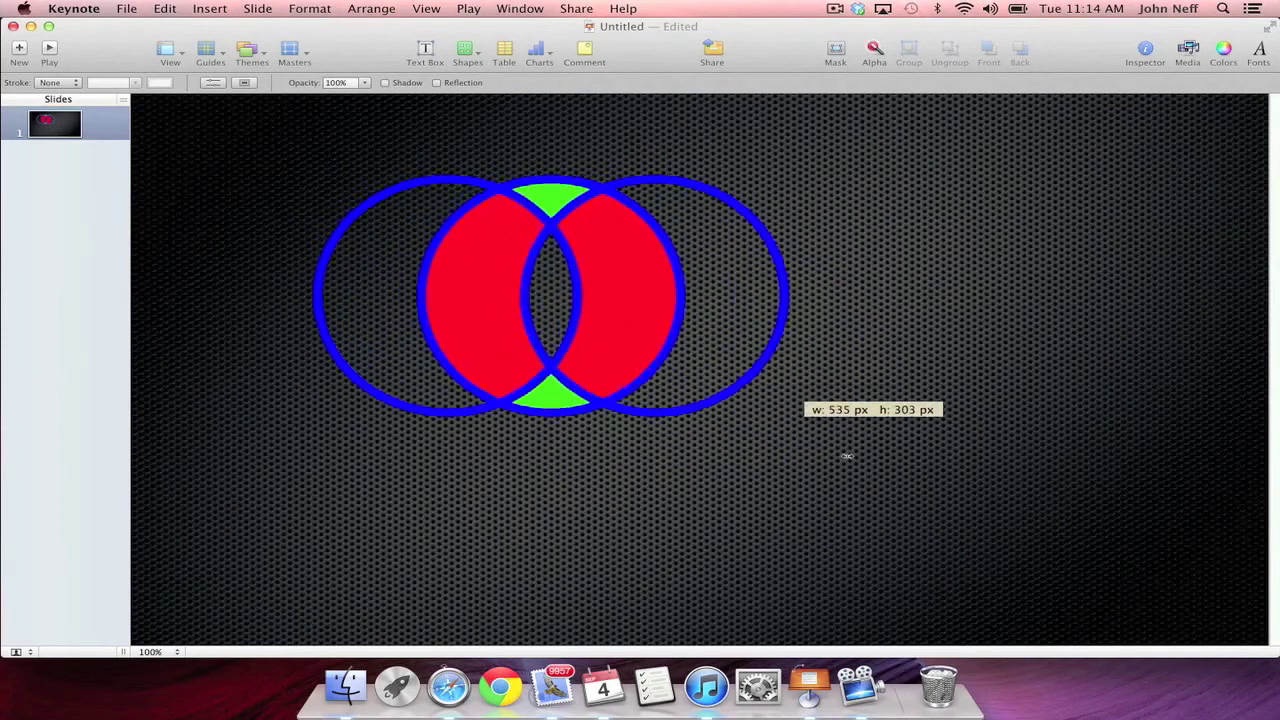
drag(635, 338, 730, 393)
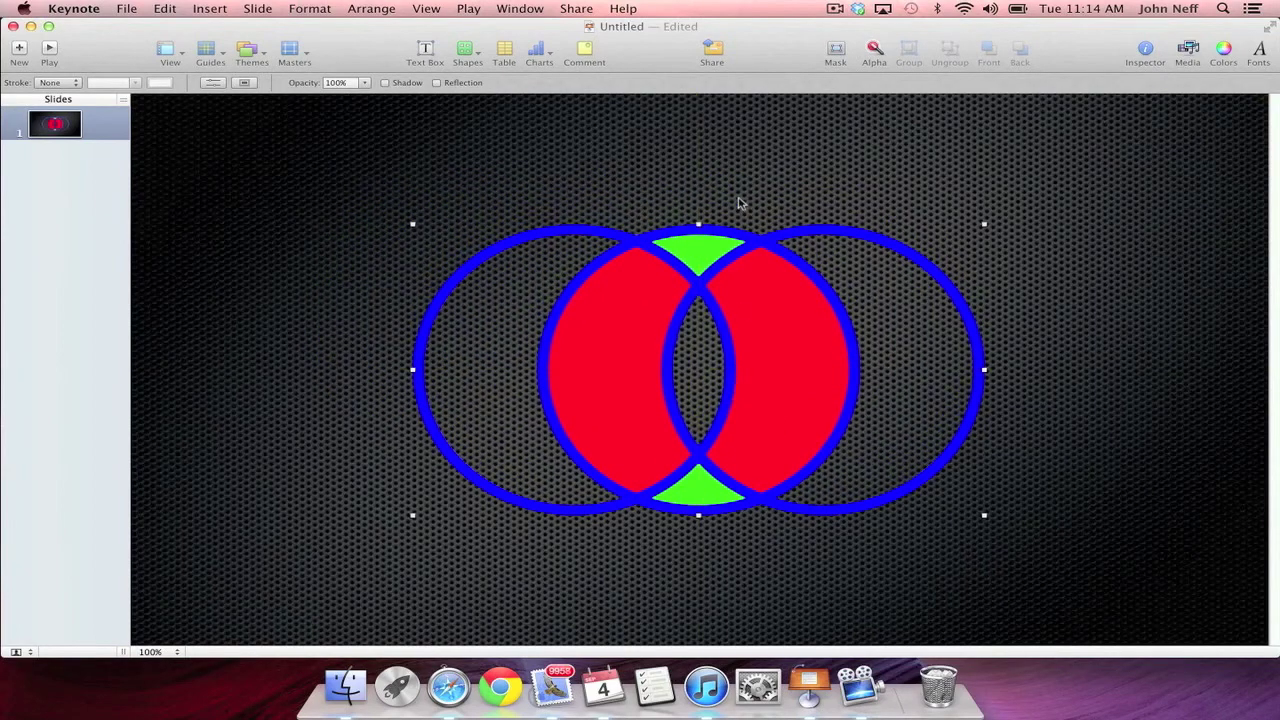
click(739, 203)
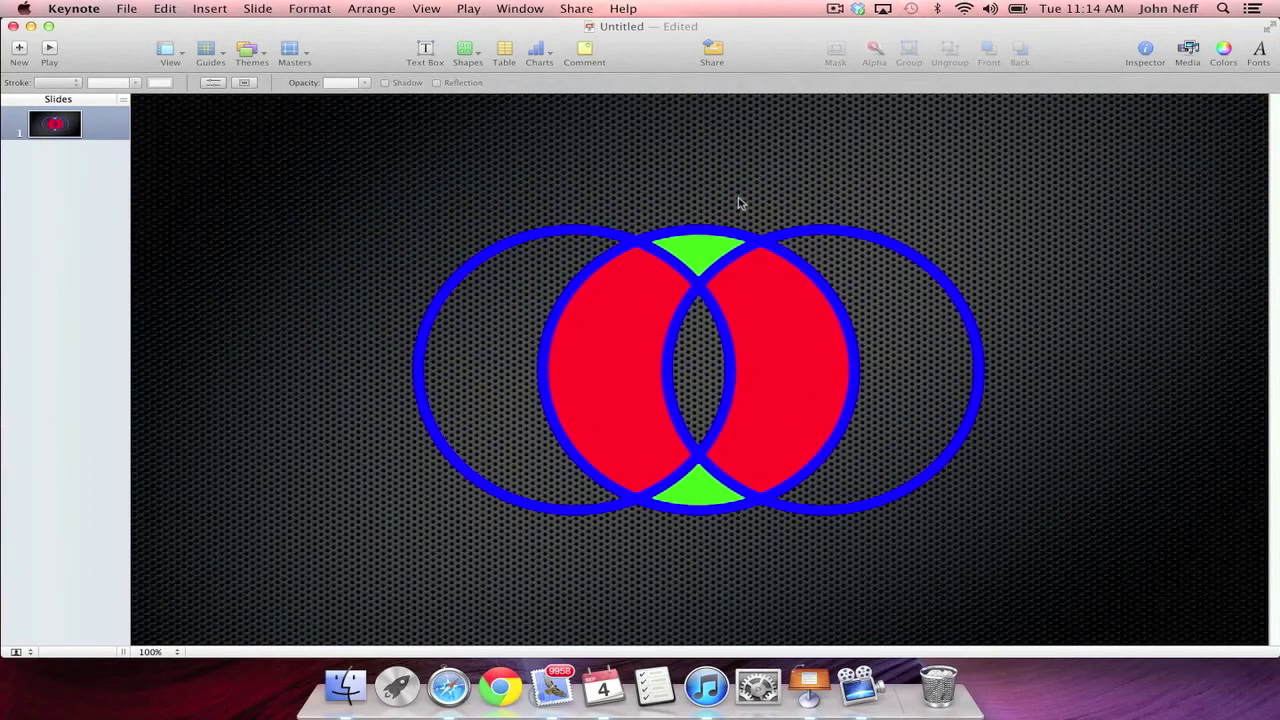